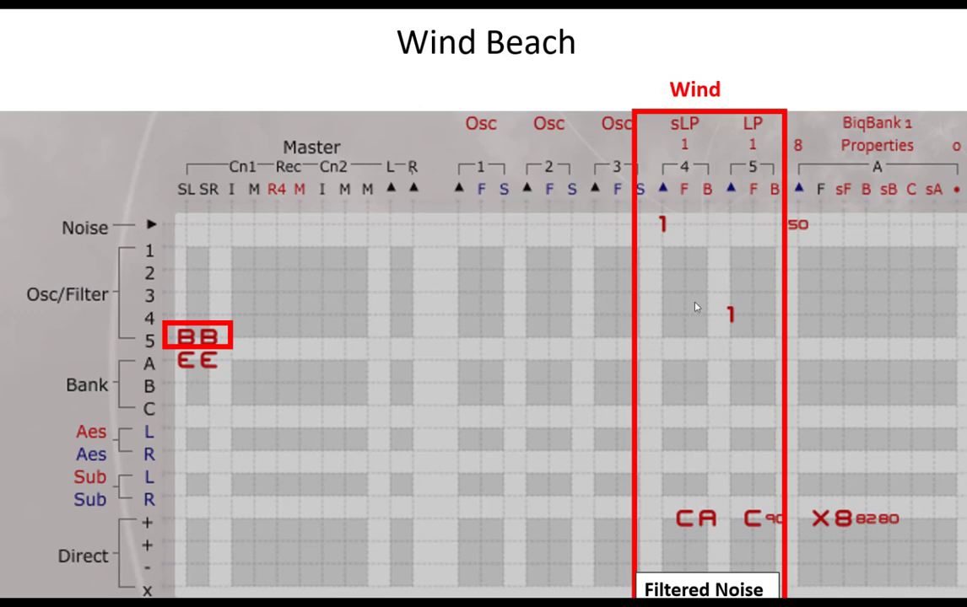
Advance the slide to show the purple Beach box around BiqBank 1 and the EE cells
left_click(706, 360)
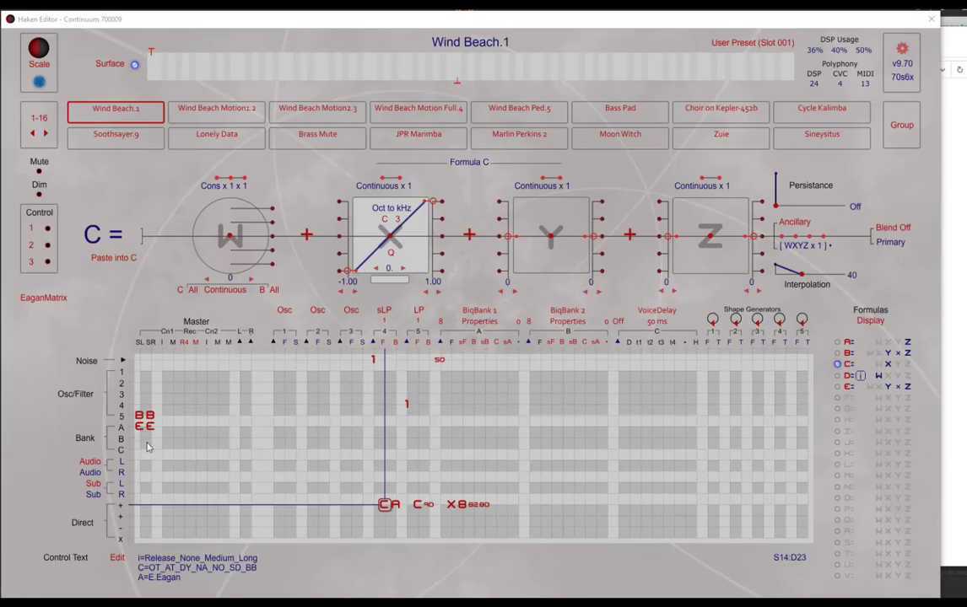
Make Formula B a secondary blend with persistence, keep D as blend partner, then open Formula D
left_click(143, 415)
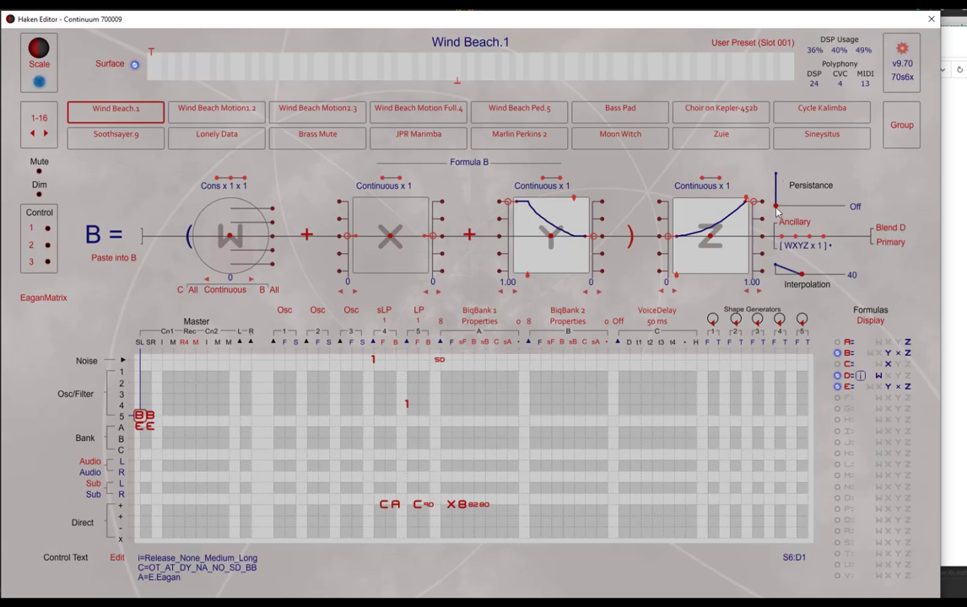
left_click(887, 245)
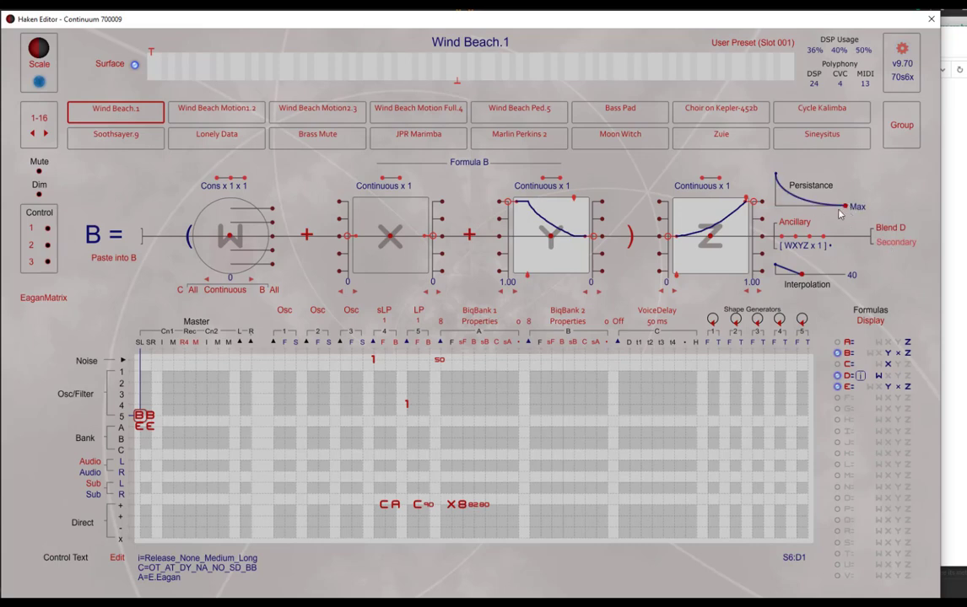
left_click(884, 227)
left_click(894, 230)
left_click(847, 375)
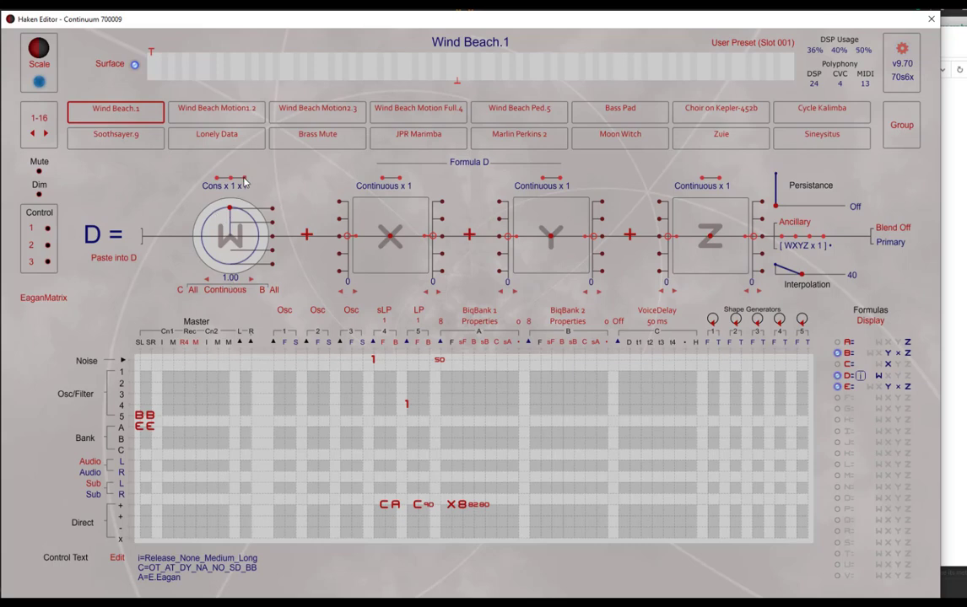
Keep Formula D's constant multiplied by i (range 0 to 1) and return to Control 1
left_click(244, 182)
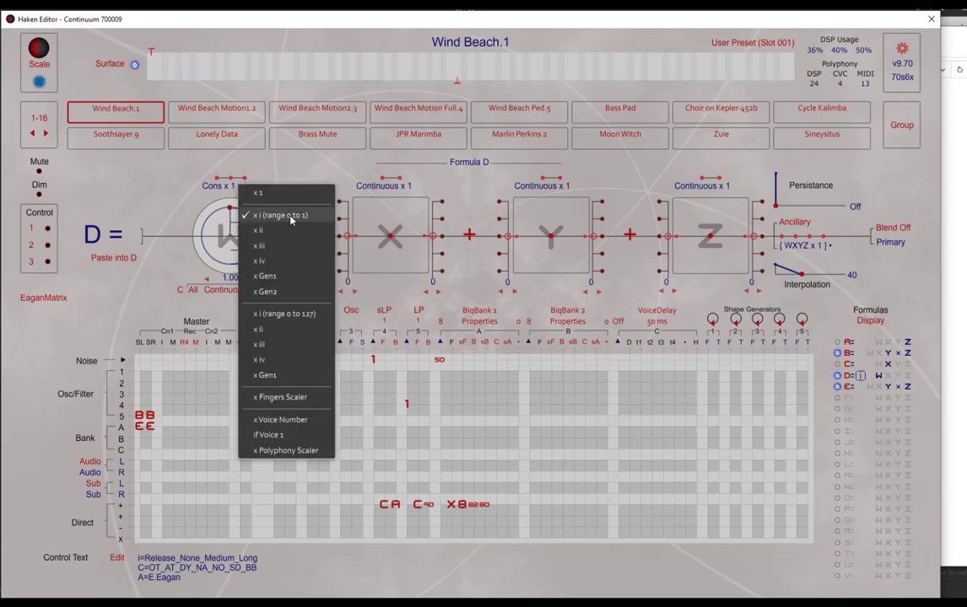
left_click(240, 214)
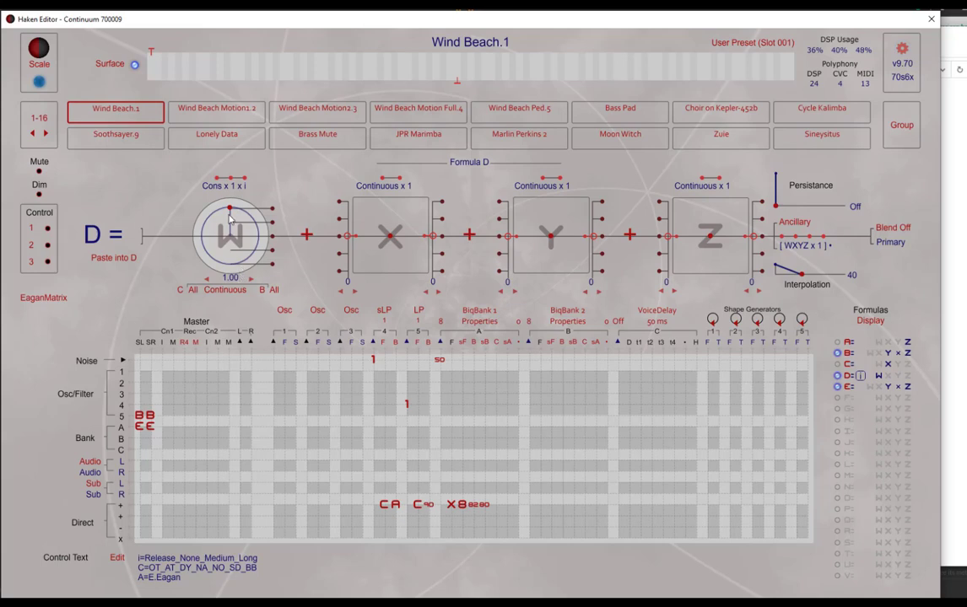
key("Escape")
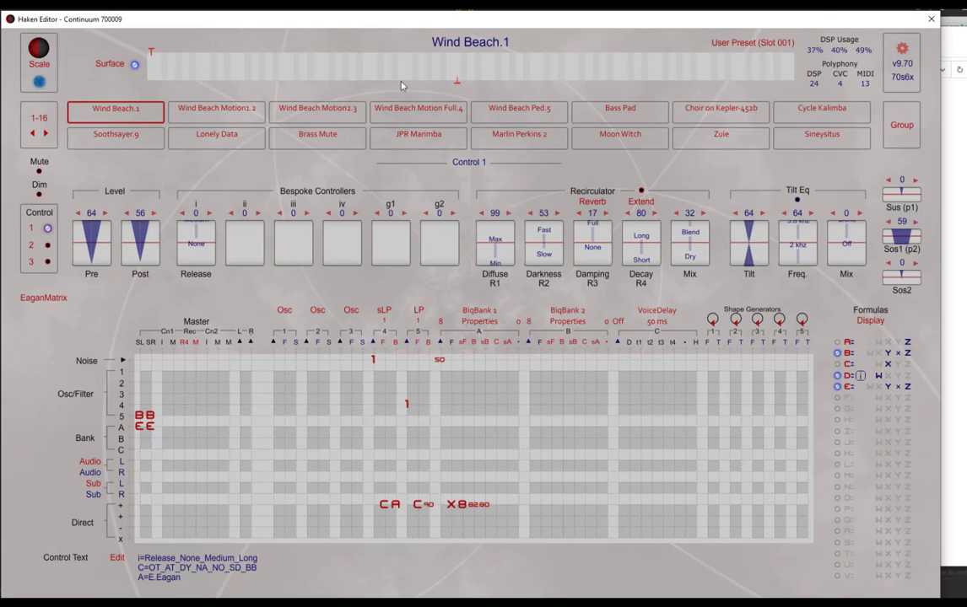
Sweep the Release controller i up to 127 (Long) and back to 0 (None)
left_click_drag(189, 224, 189, 257)
left_click_drag(181, 236, 181, 264)
Check Formulas B and E, then move both BB cells from Osc/Filter row 5 to row 4
left_click(150, 415)
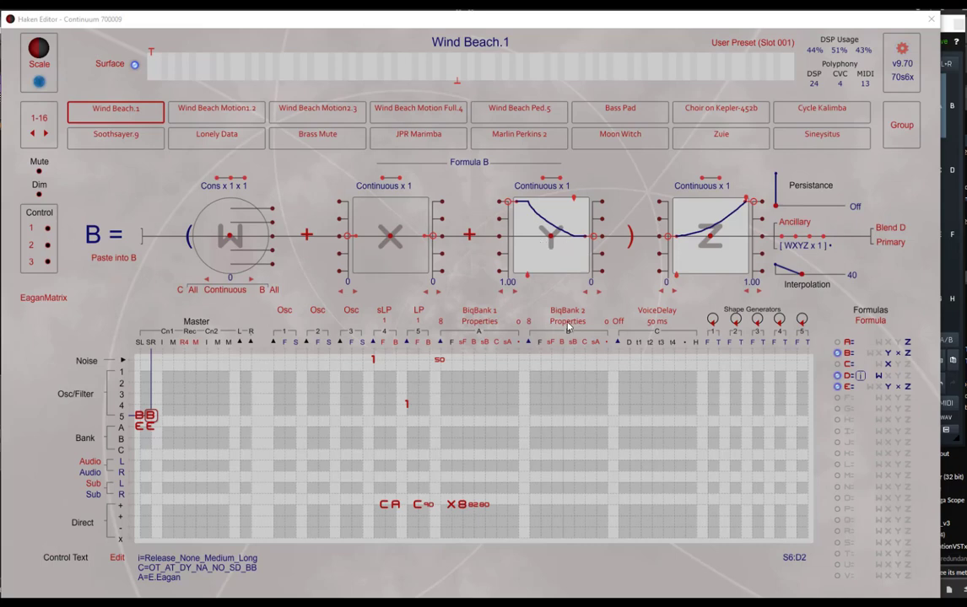
left_click(140, 428)
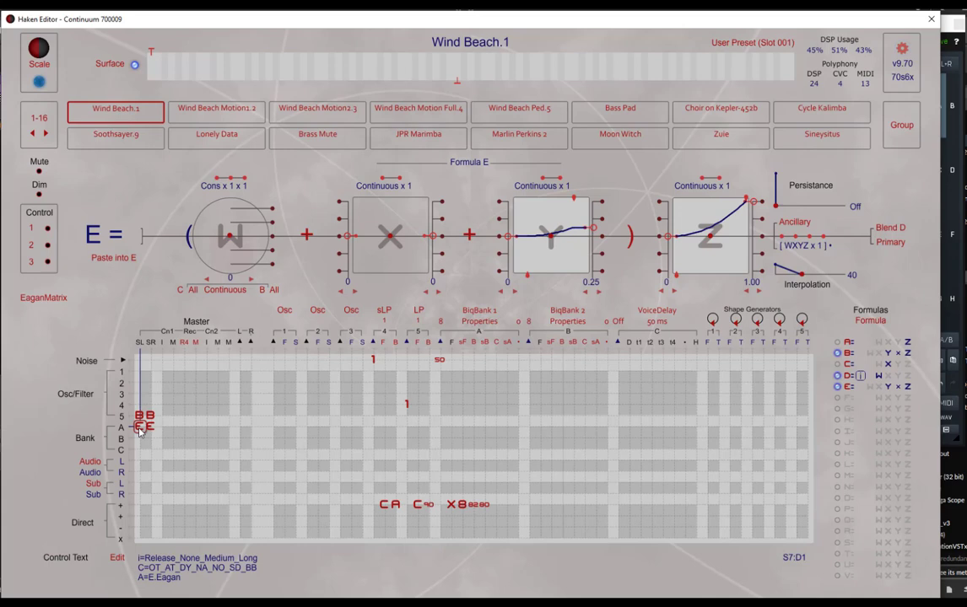
left_click(150, 429)
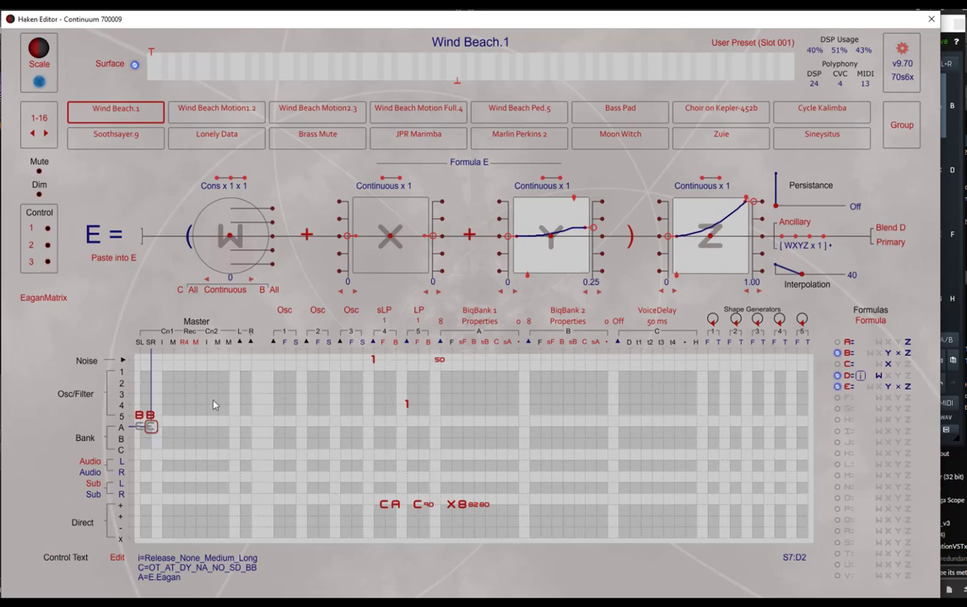
left_click_drag(143, 415, 150, 409)
left_click(150, 409)
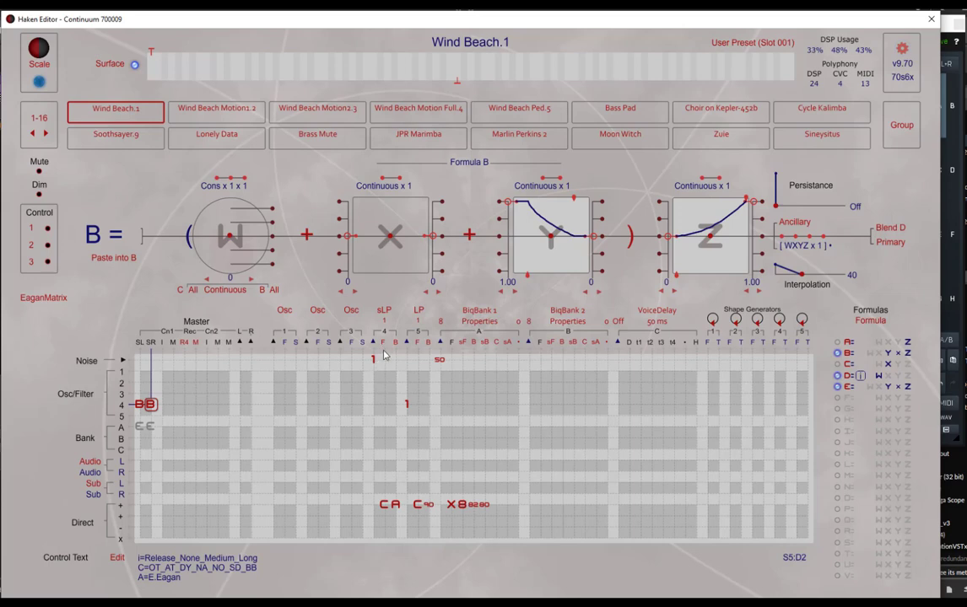
Review Formulas C and A in the Direct-row CA cell, then switch to MAnalyzer
left_click(385, 505)
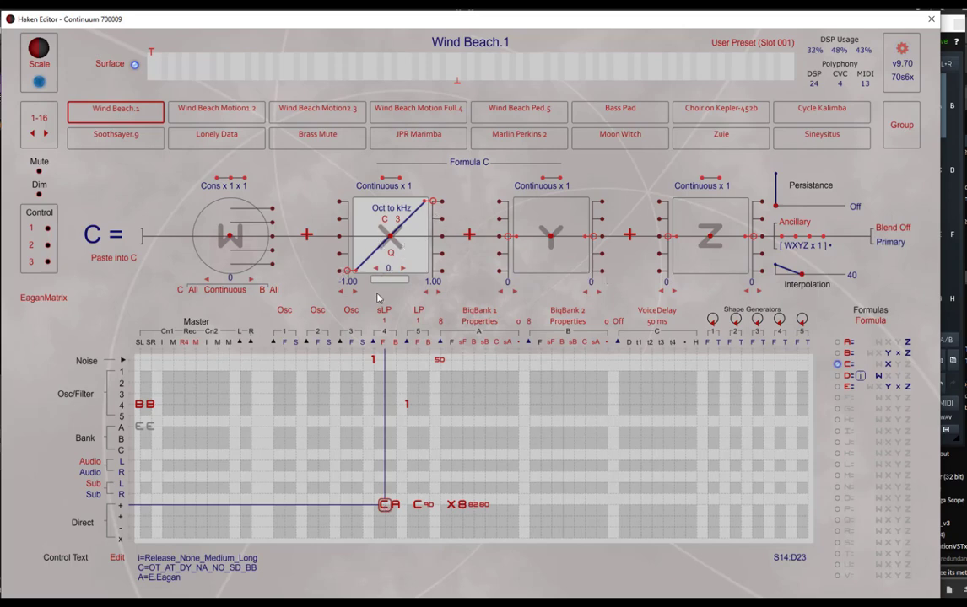
left_click(394, 506)
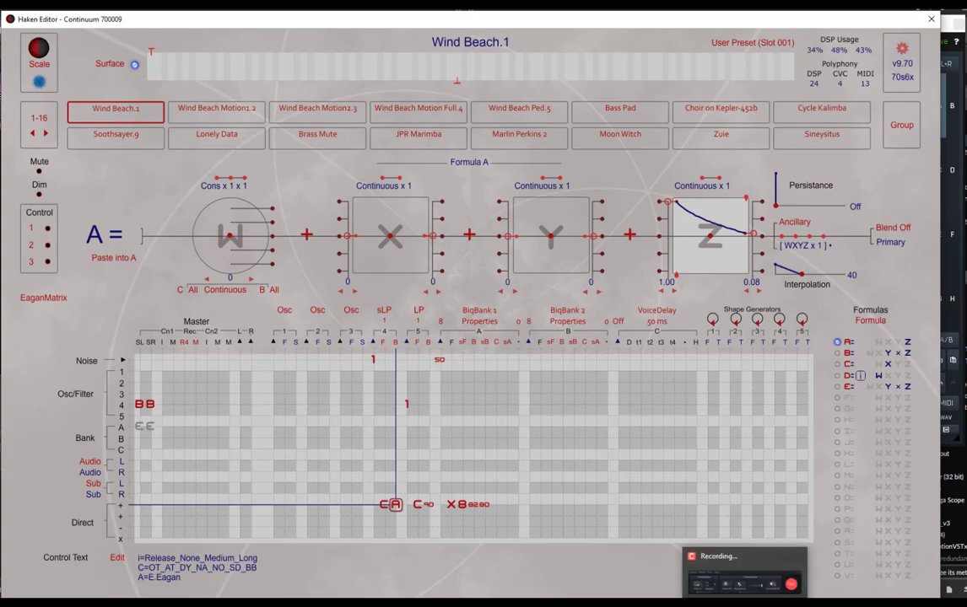
key("alt+Tab")
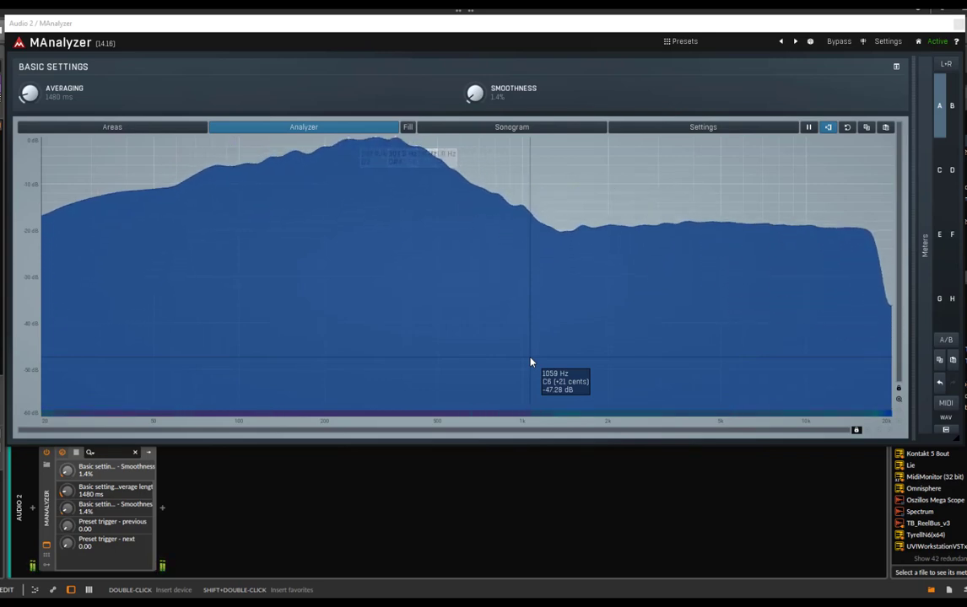
Toggle the analyzer's Pause button on and off twice, leaving the spectrum running live
left_click(809, 127)
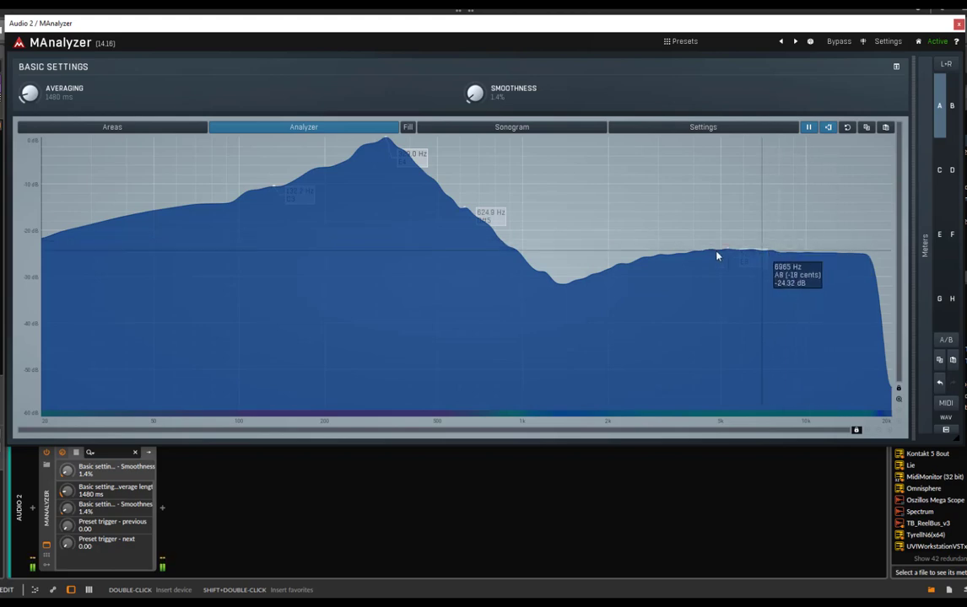
left_click(808, 127)
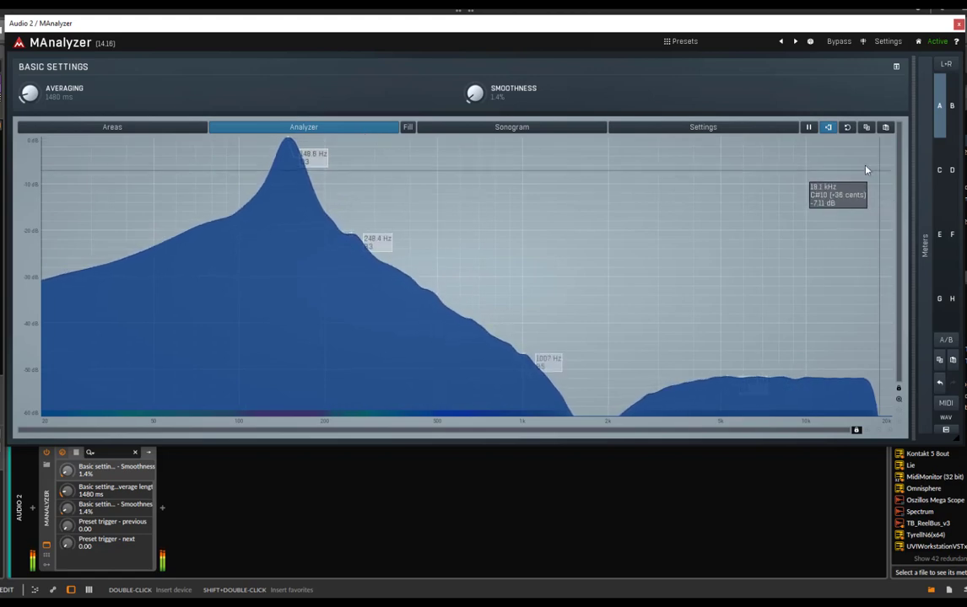
left_click(808, 127)
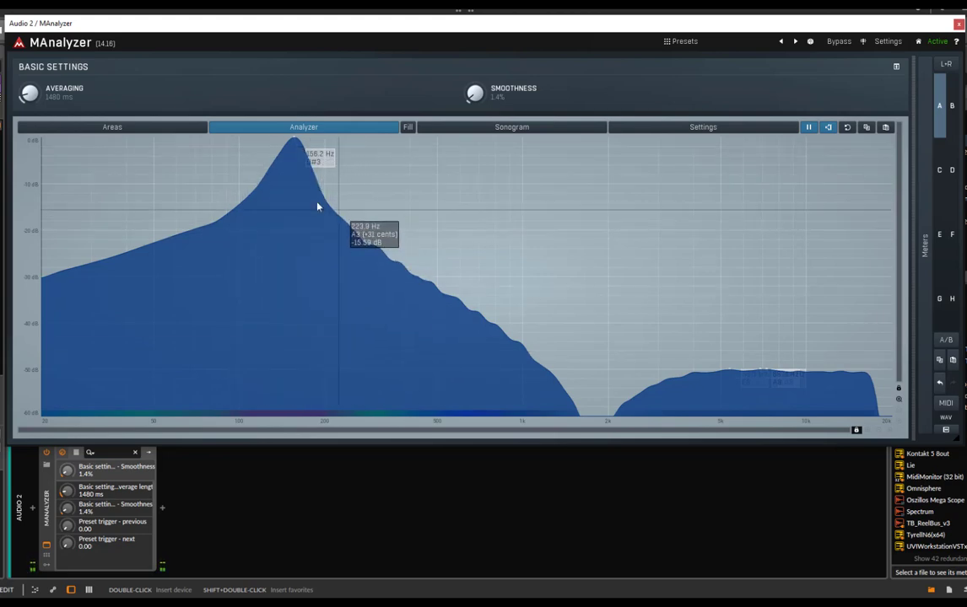
left_click(808, 127)
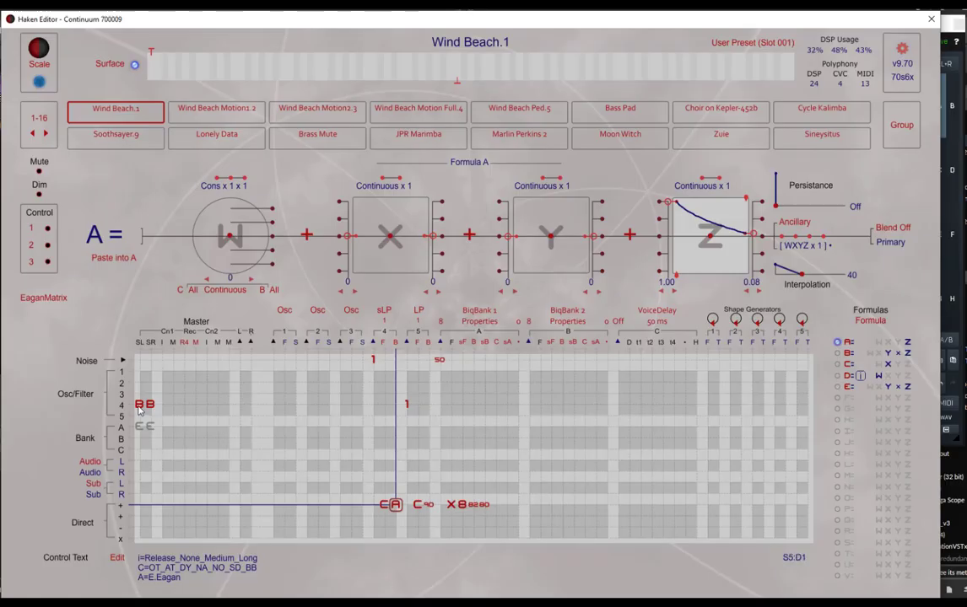
Move formula B down to row 5, route noise into the LP filter, and view formula C
left_click(145, 415)
left_click(151, 415)
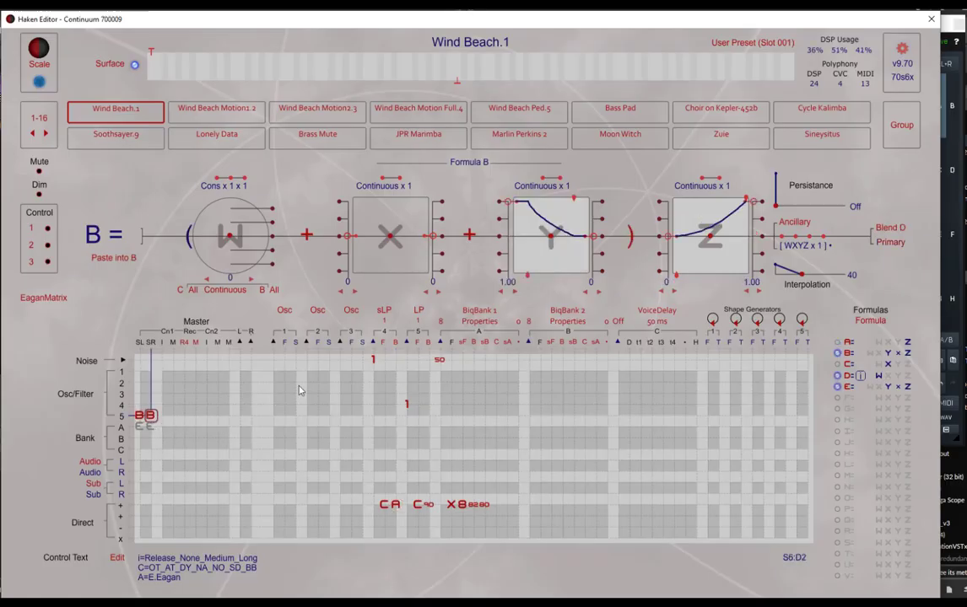
left_click(404, 406)
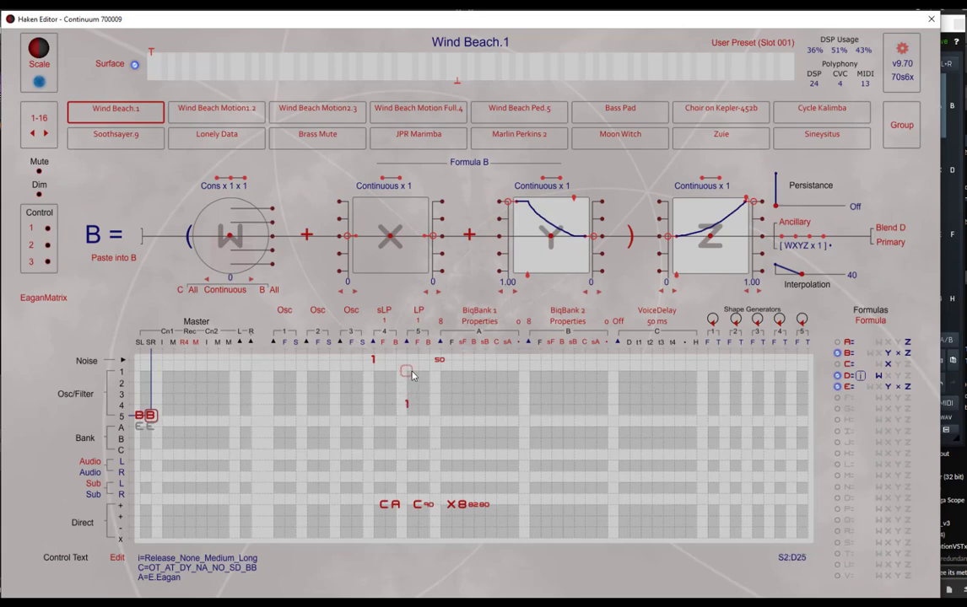
left_click(407, 361)
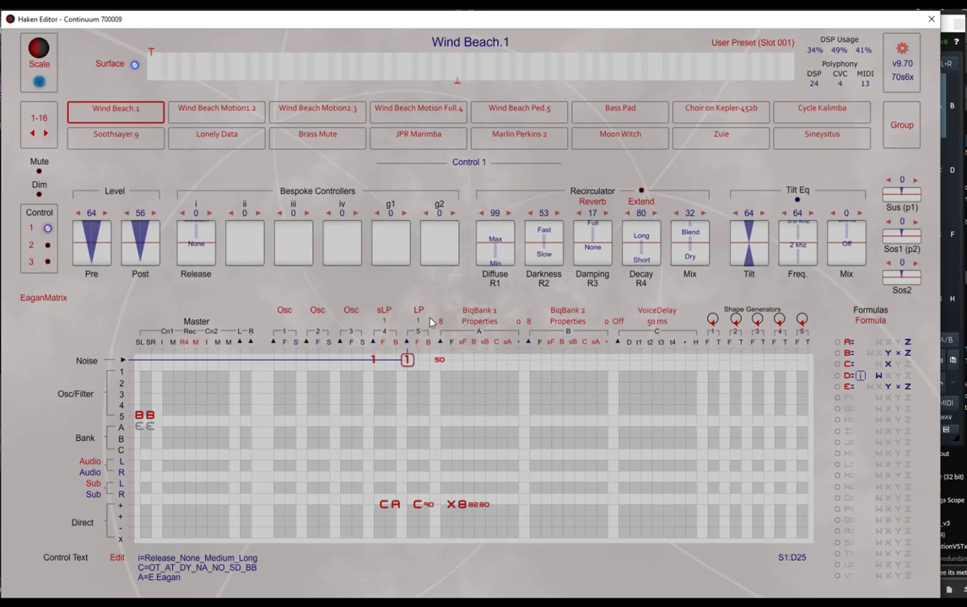
left_click(418, 505)
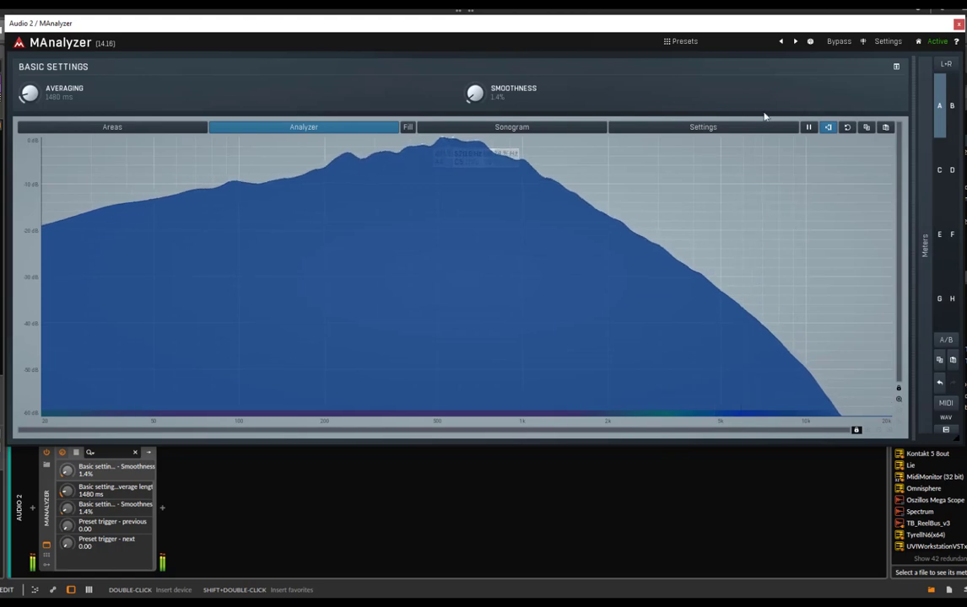
Pause the analyzer to freeze the broad noise-driven spectrum, then capture a fresh frozen frame
left_click(808, 128)
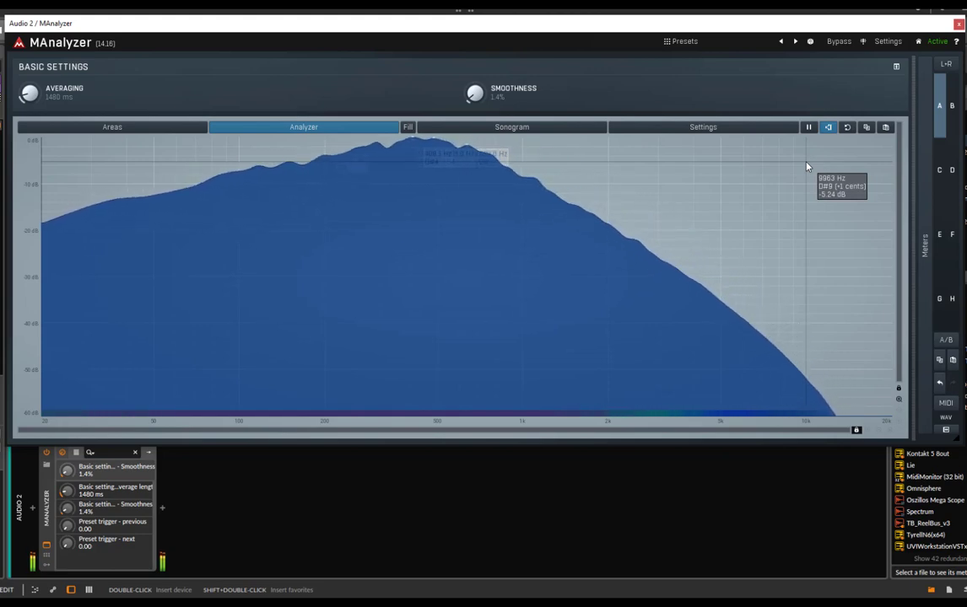
left_click(809, 128)
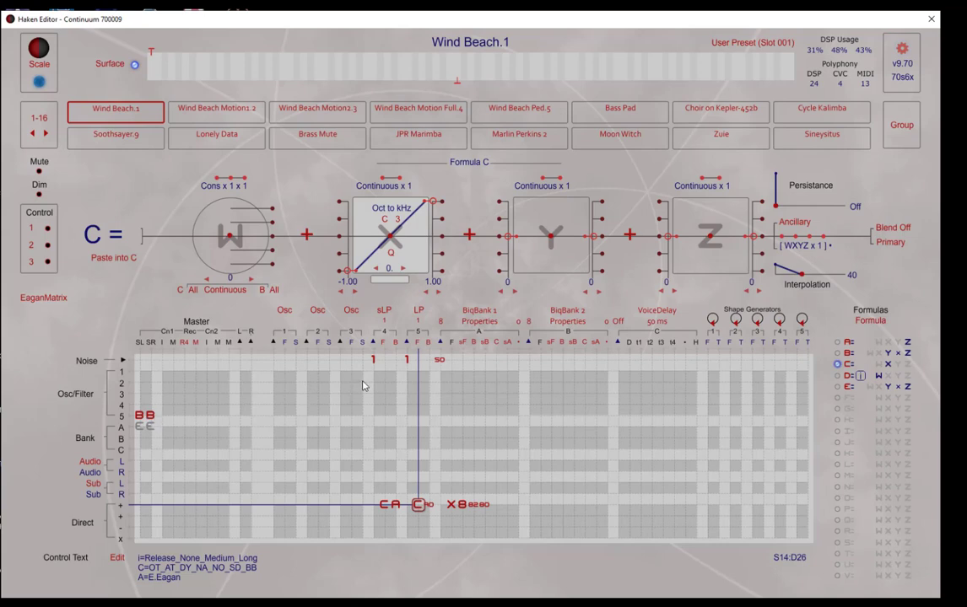
Route the LP filter's input back to Osc/Filter row 4 instead of the noise source
left_click(405, 405)
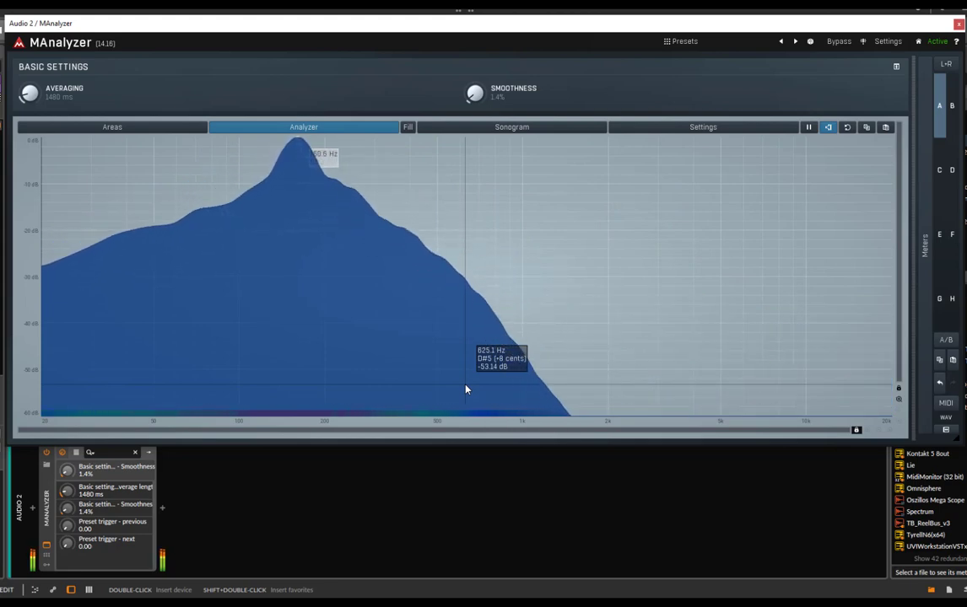
left_click(808, 127)
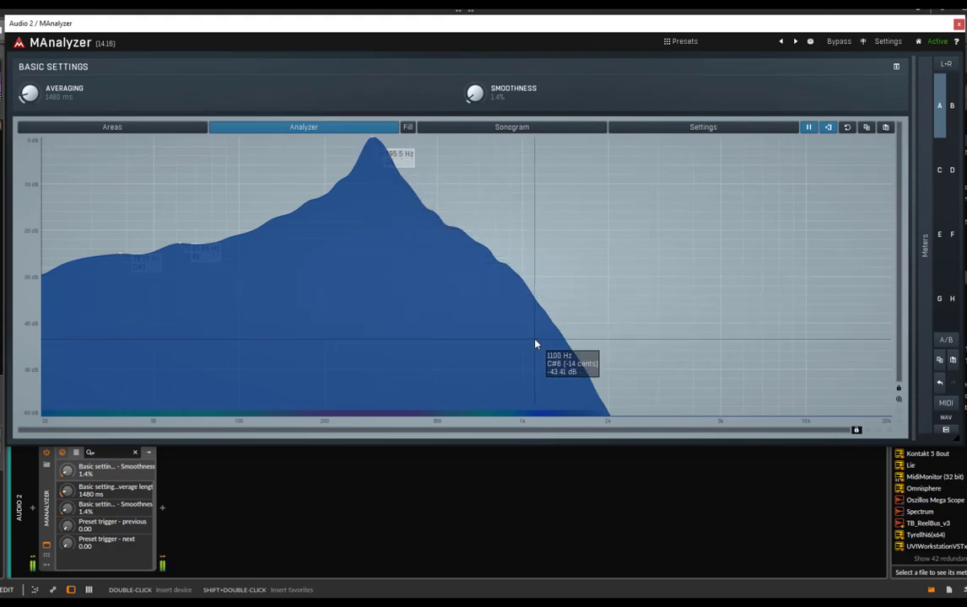
key("space")
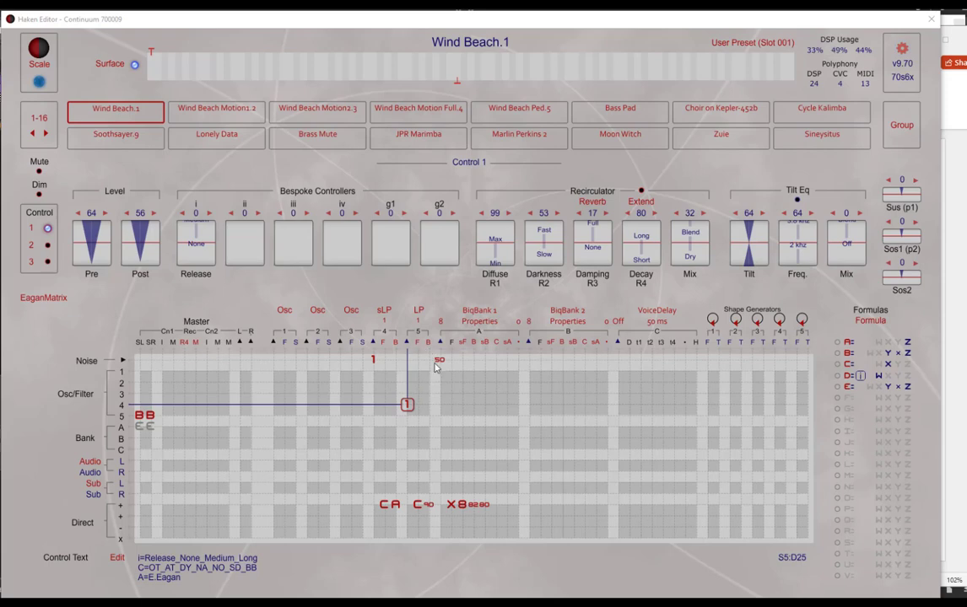
left_click(386, 323)
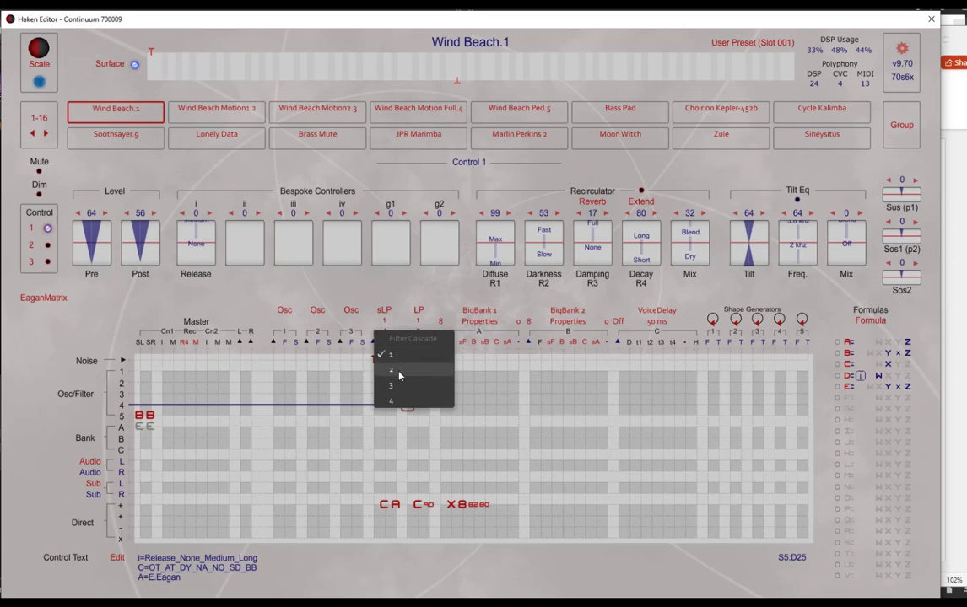
left_click(422, 323)
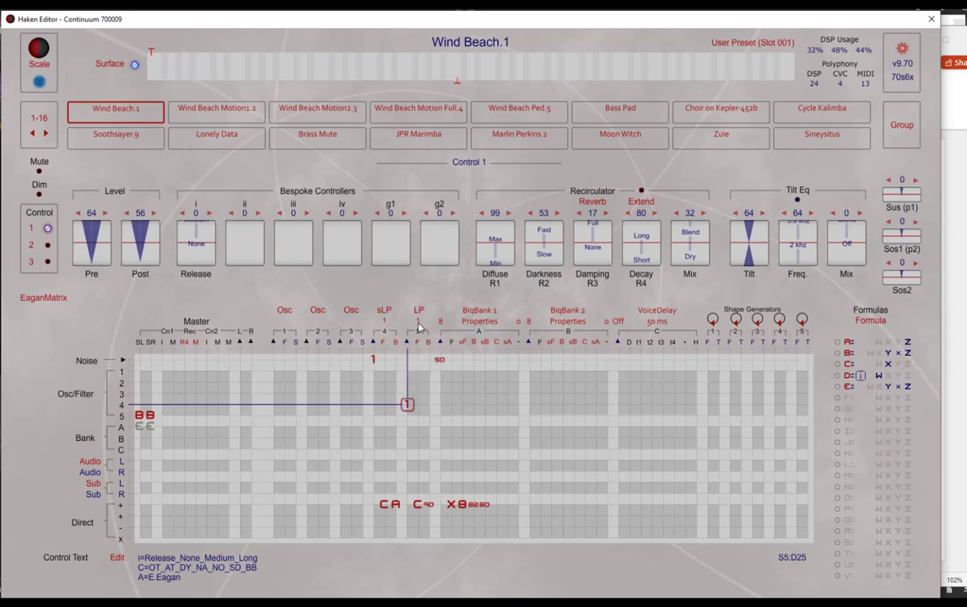
left_click(422, 323)
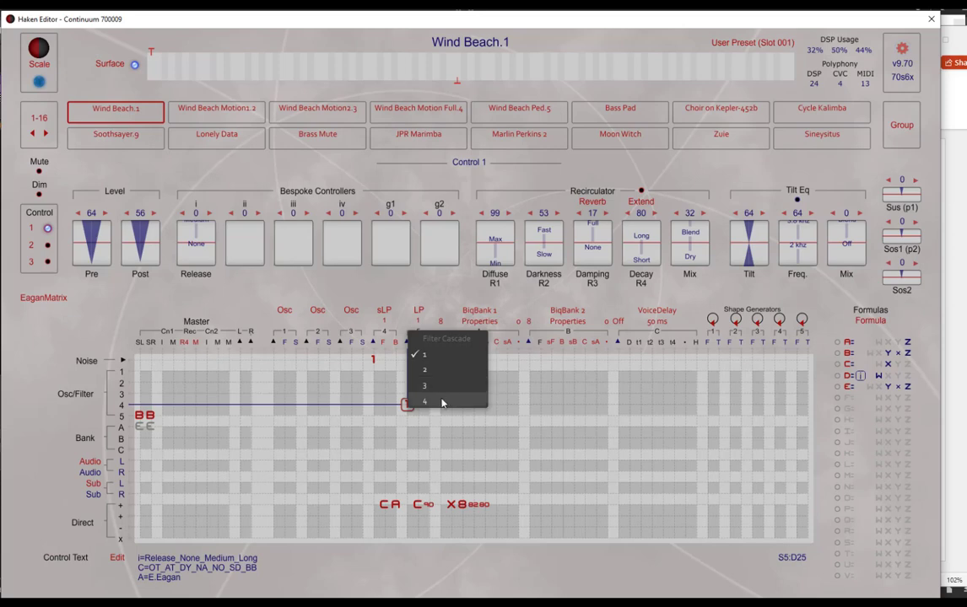
key("alt+Tab")
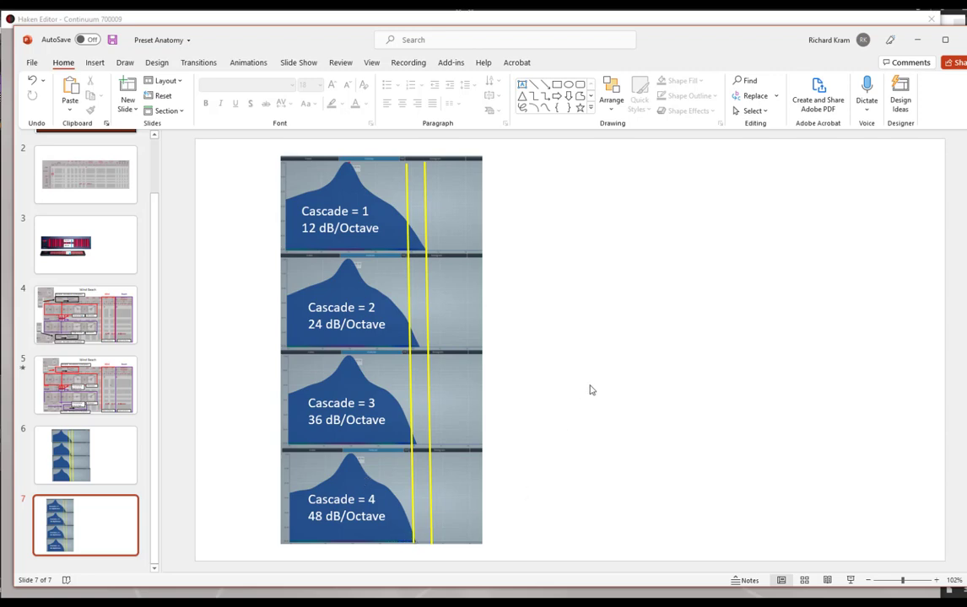
key("alt+Tab")
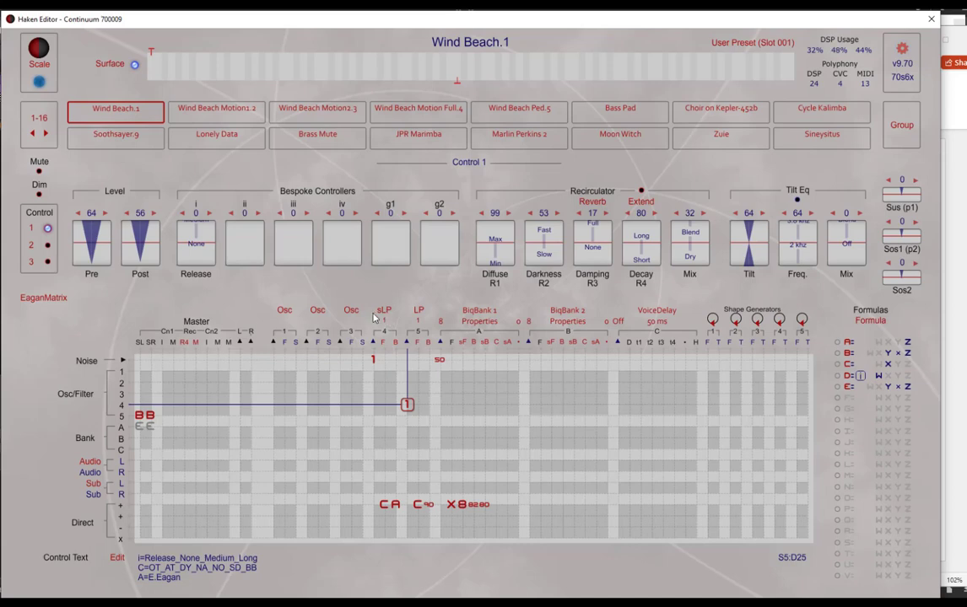
left_click(384, 313)
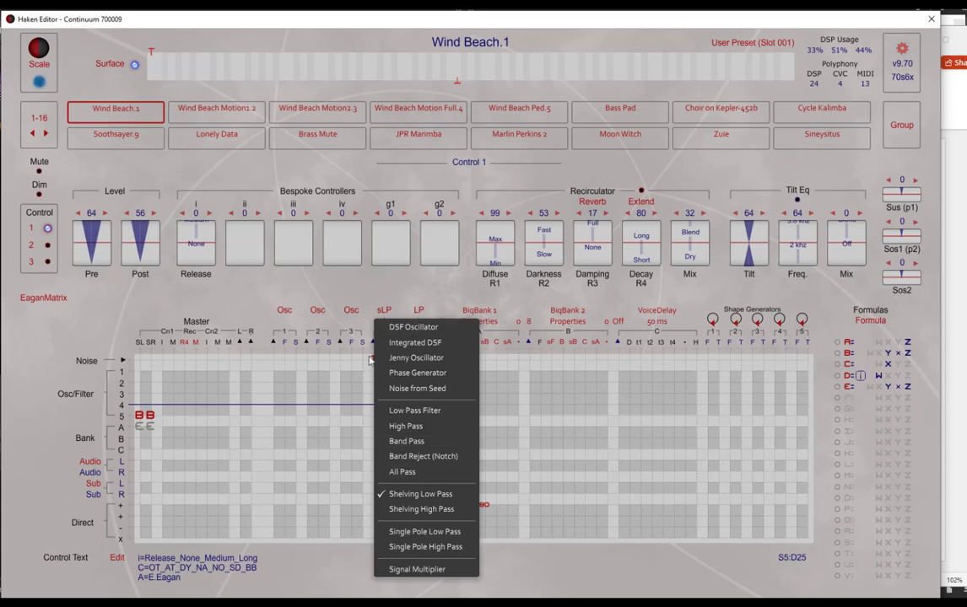
left_click(368, 392)
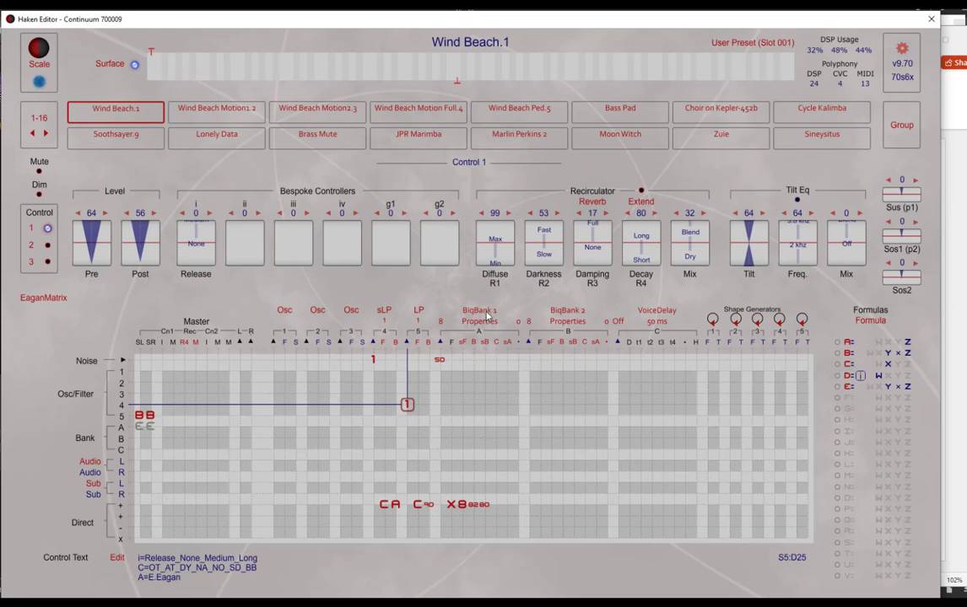
left_click(146, 417)
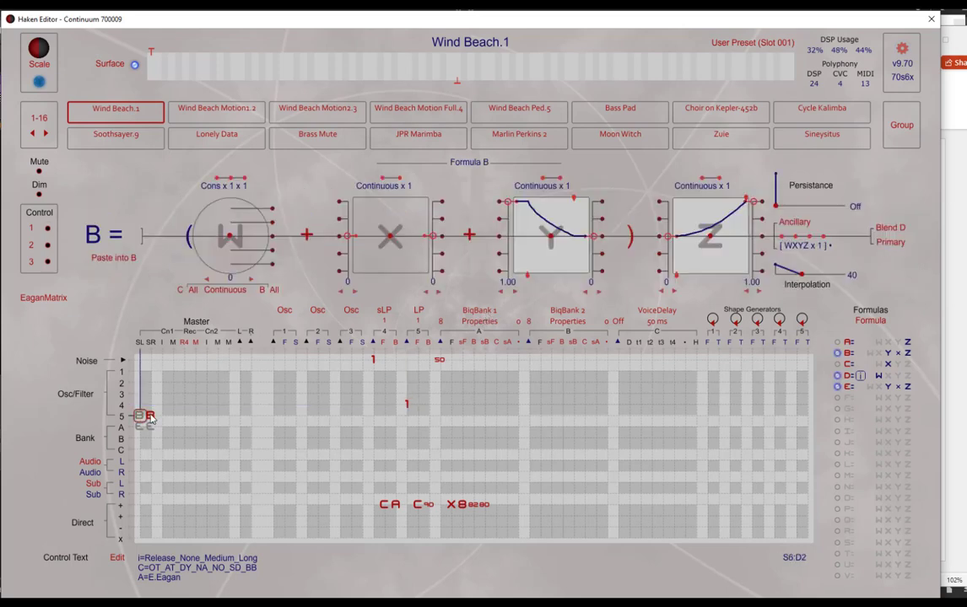
left_click(150, 418)
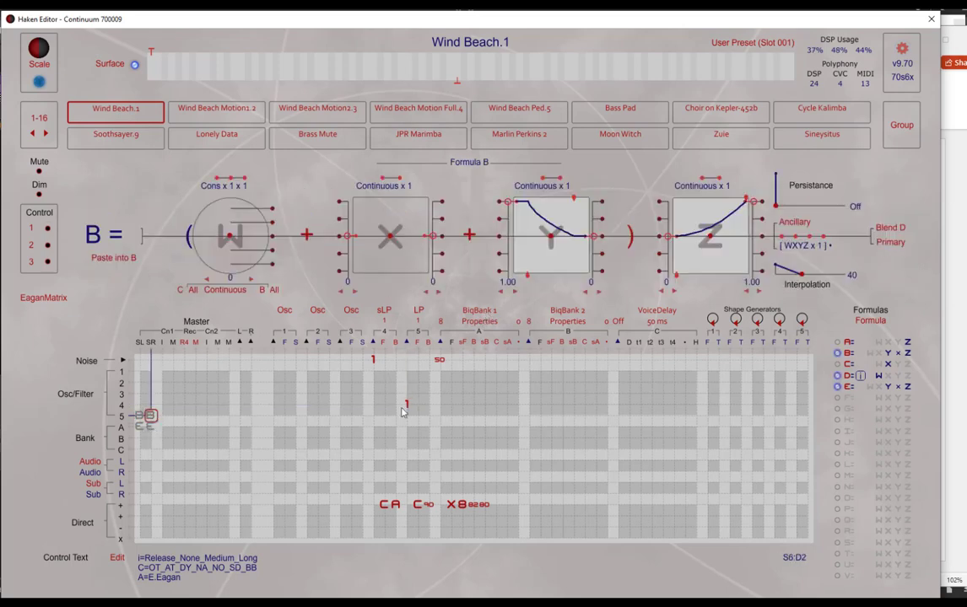
left_click(145, 427)
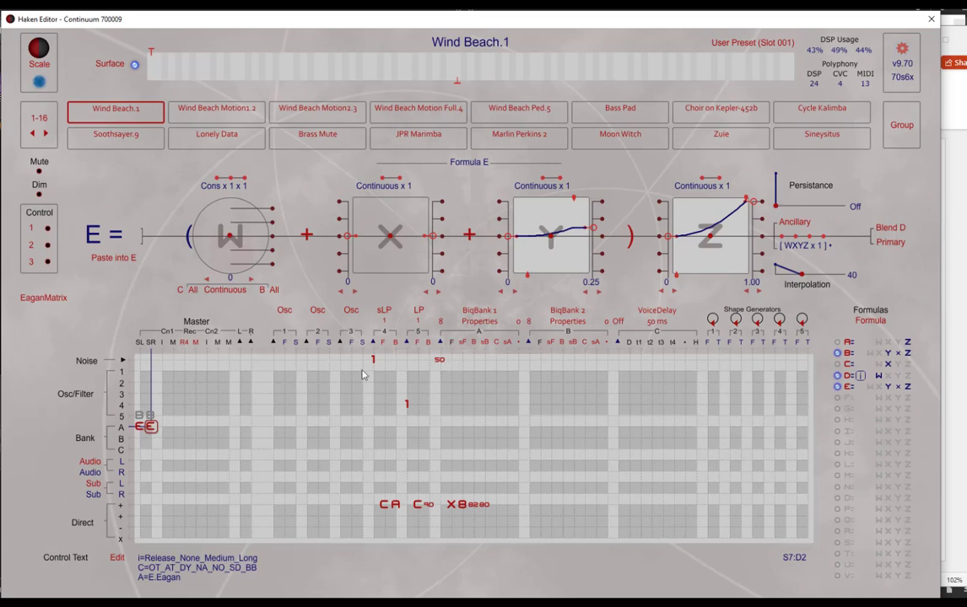
Return to Control 1 to check the X routing, leaving BiqBank 1 at 8 modes
left_click(452, 504)
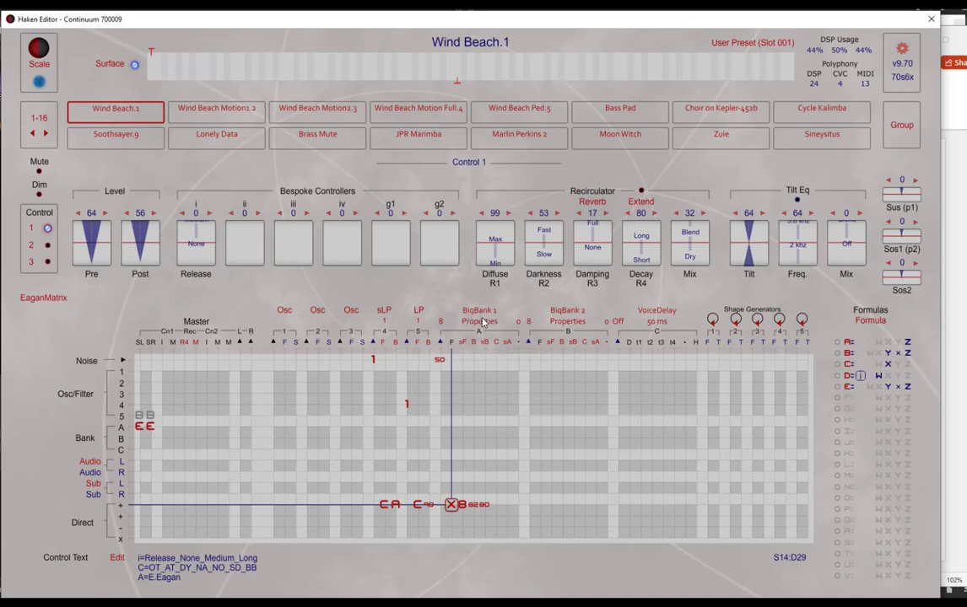
left_click(439, 323)
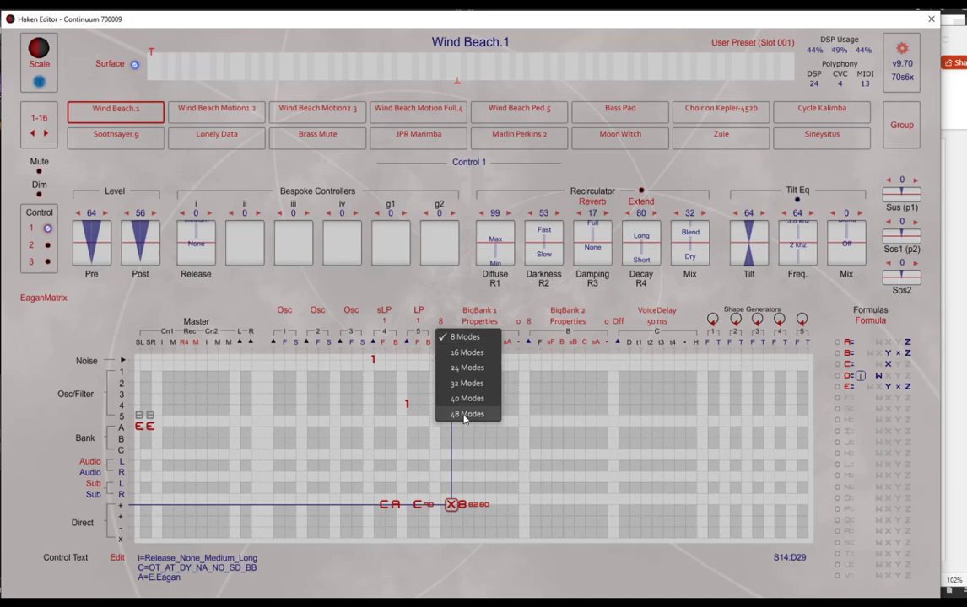
left_click(453, 337)
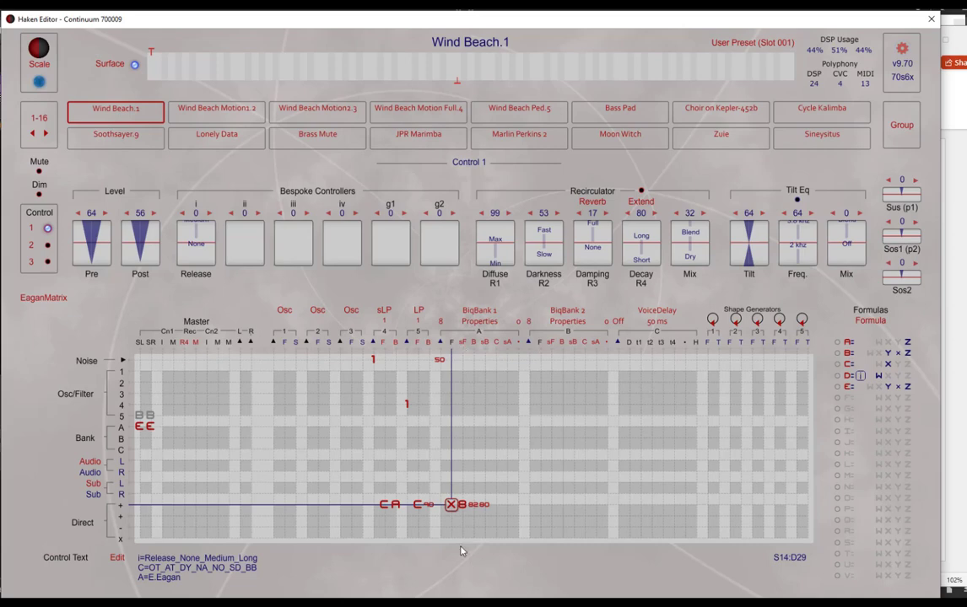
Set BiqBank 1's mode bandwidths to 'Linear Increase from Centre'
left_click(475, 344)
left_click(557, 135)
left_click(480, 506)
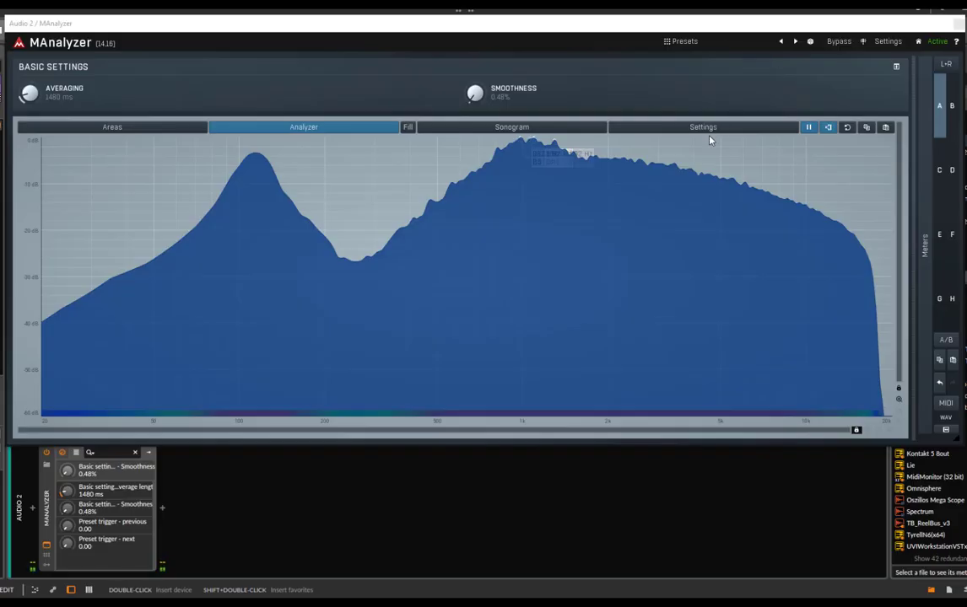
Pause MAnalyzer to freeze the Wind Beach spectrum and its resonant peaks
left_click(808, 129)
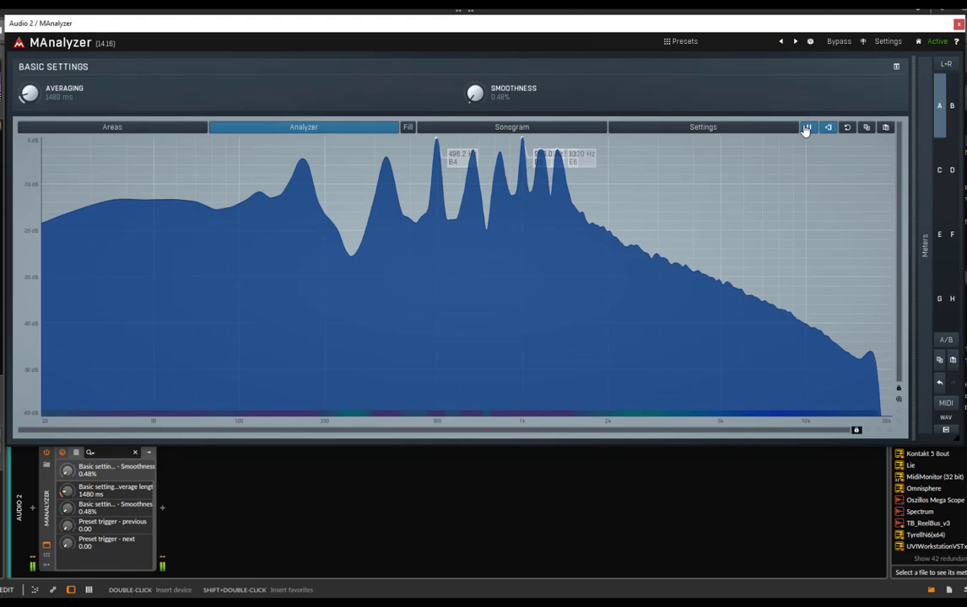
left_click(805, 128)
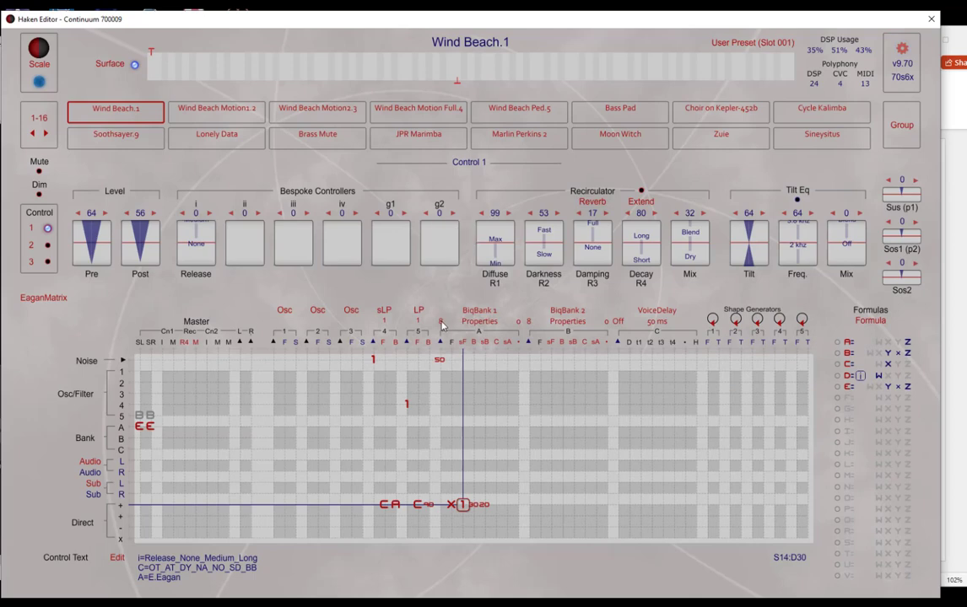
Change BiqBank 1's mode count from 8 to 16 Modes
left_click(440, 321)
left_click(467, 354)
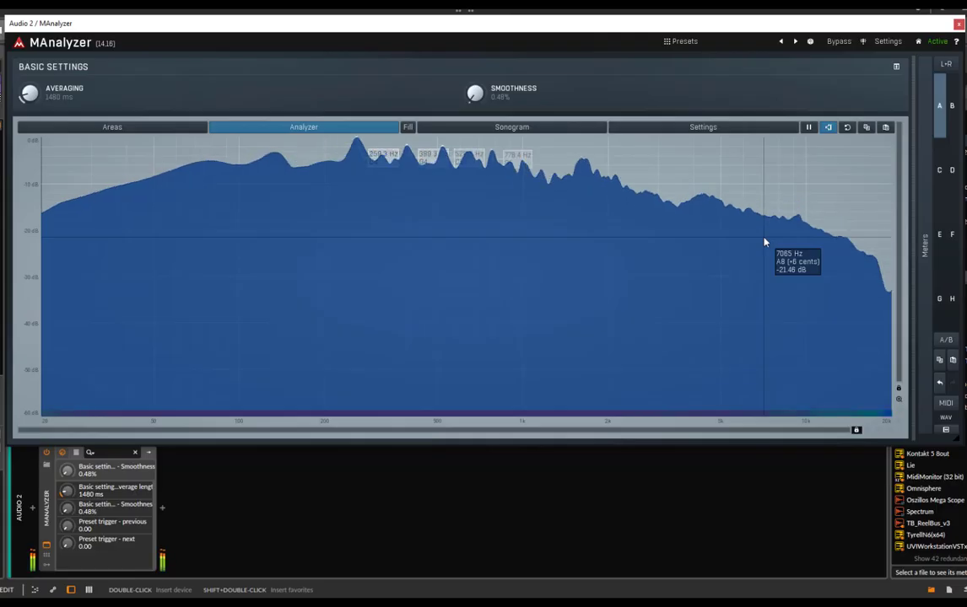
Freeze the MAnalyzer spectrum of the 16-mode sound
left_click(806, 134)
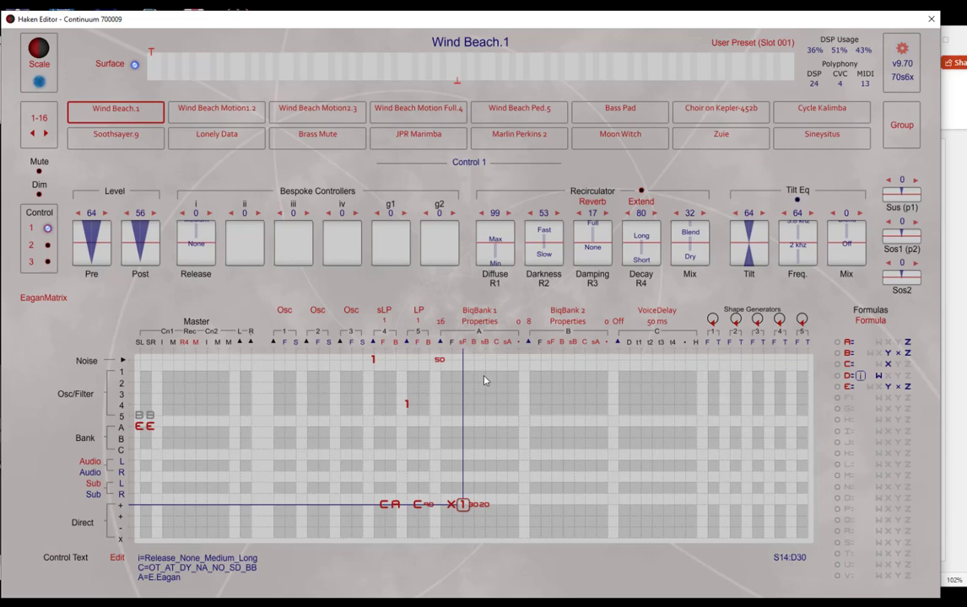
Revert the experimental BiqBank mode and routing edits to Wind Beach.1
key("b")
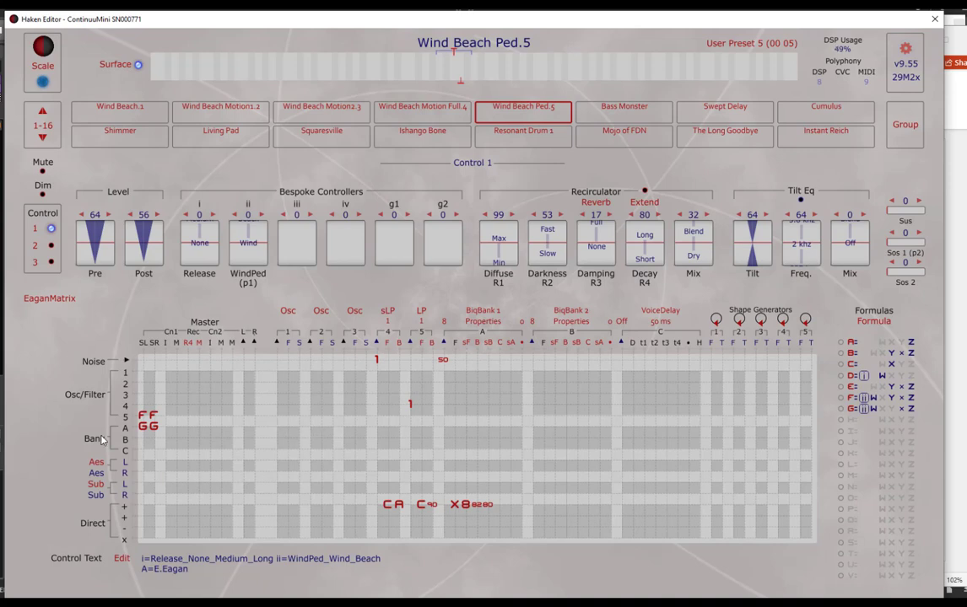
Open Formula F for Osc/Filter row 5, keeping its W term scaled by pedal ii
left_click(146, 415)
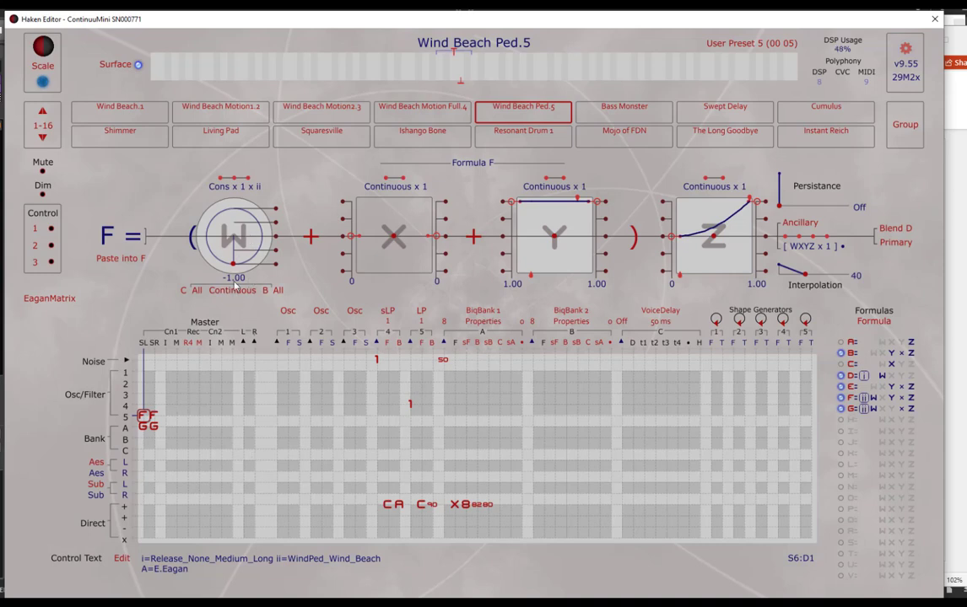
left_click(249, 179)
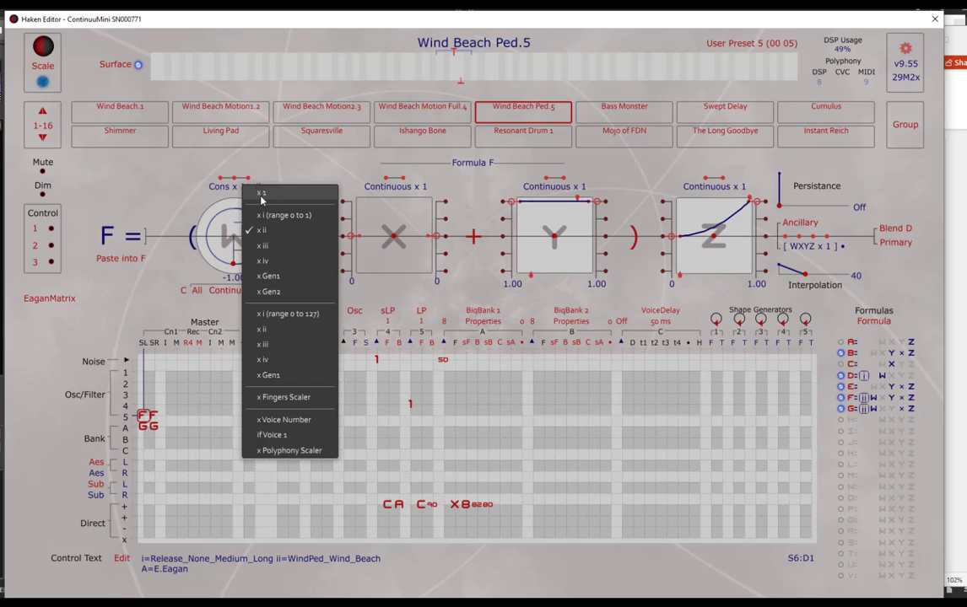
left_click(271, 236)
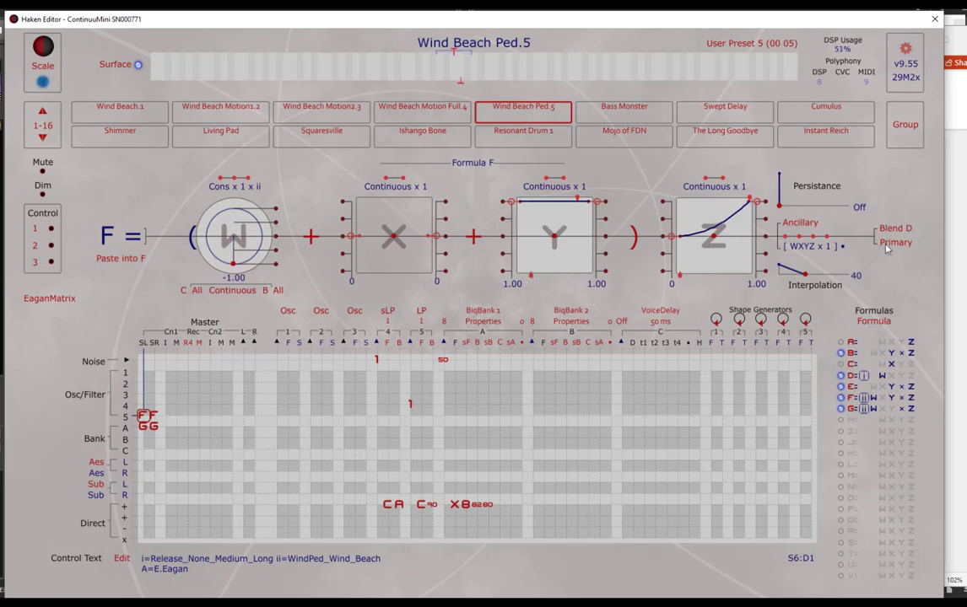
Open Formula G, applied to Bank A
left_click(152, 426)
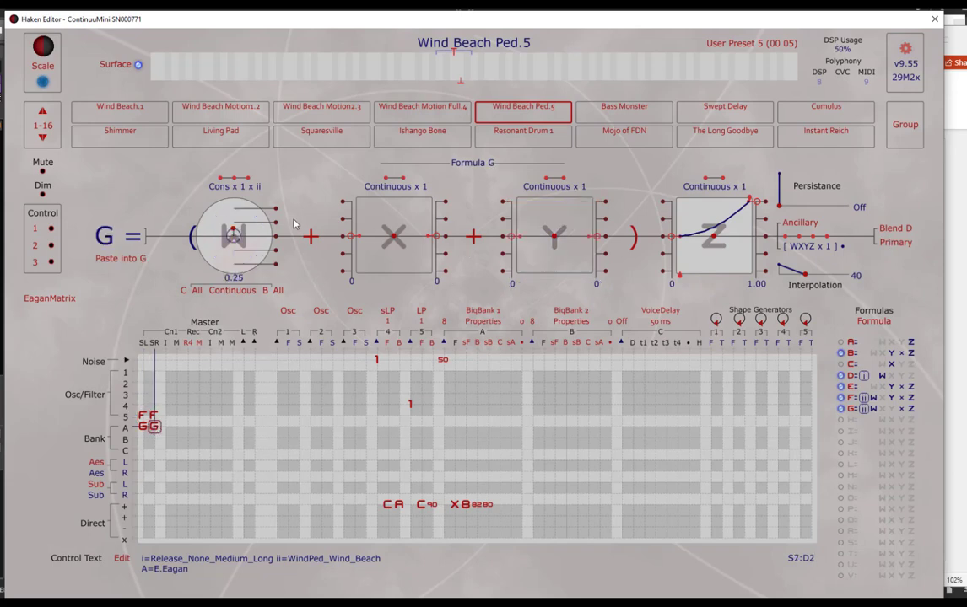